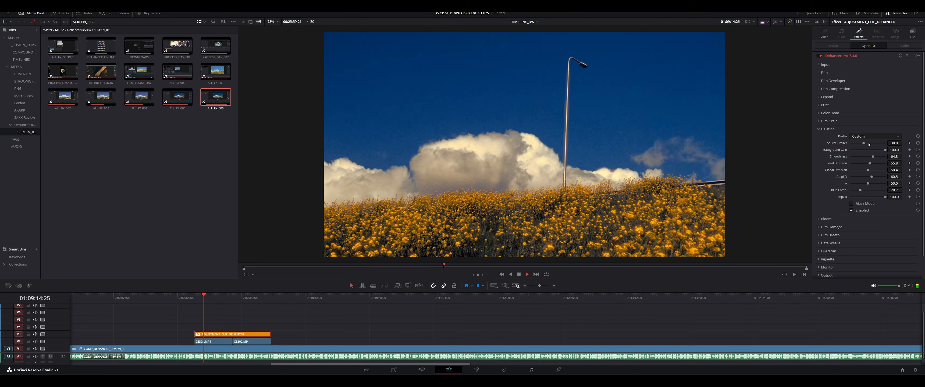
Lower the Halation source limiter to 28.7, local diffusion to about 39 and global diffusion to about 44, and adjust the impact.
{"action": "left_click_drag", "start_coordinate": [864, 143], "coordinate": [864, 164]}
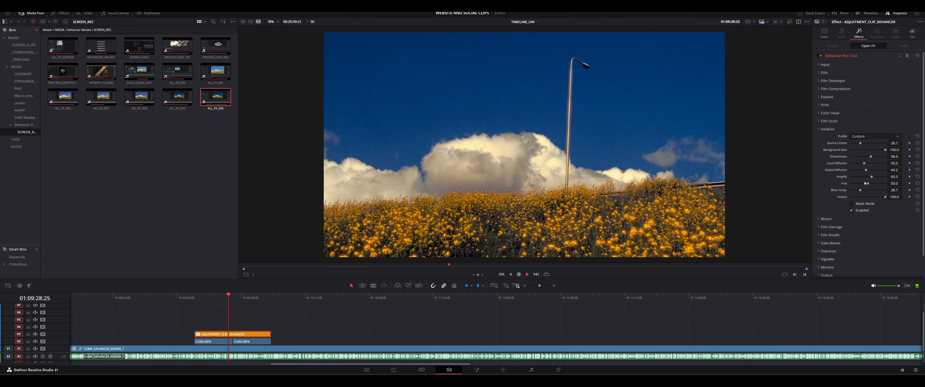
{"action": "left_click_drag", "start_coordinate": [862, 198], "coordinate": [872, 197]}
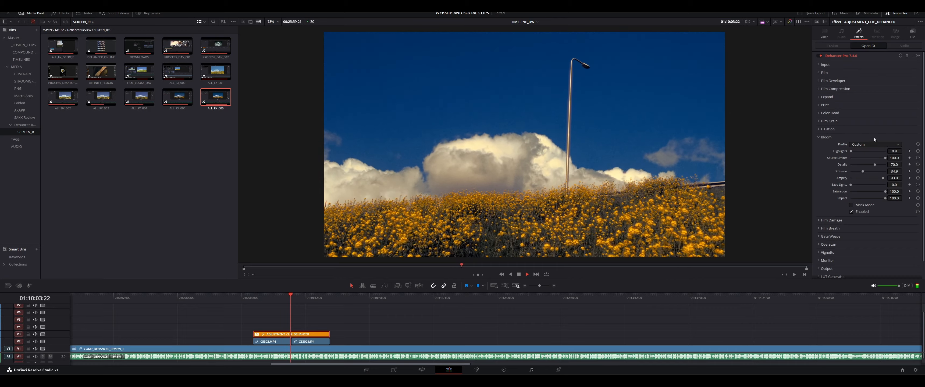
Raise the Bloom highlights to about 50, details to 100 and diffusion to about 81, and adjust the save lights amount.
{"action": "left_click_drag", "start_coordinate": [865, 153], "coordinate": [879, 173]}
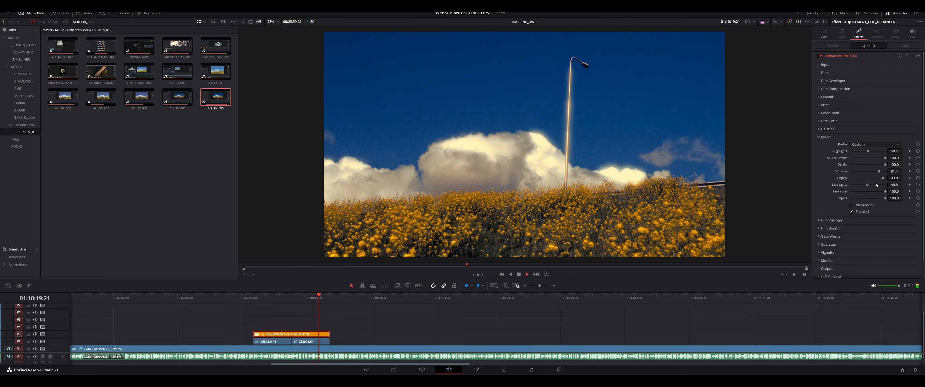
{"action": "left_click_drag", "start_coordinate": [876, 185], "coordinate": [864, 185]}
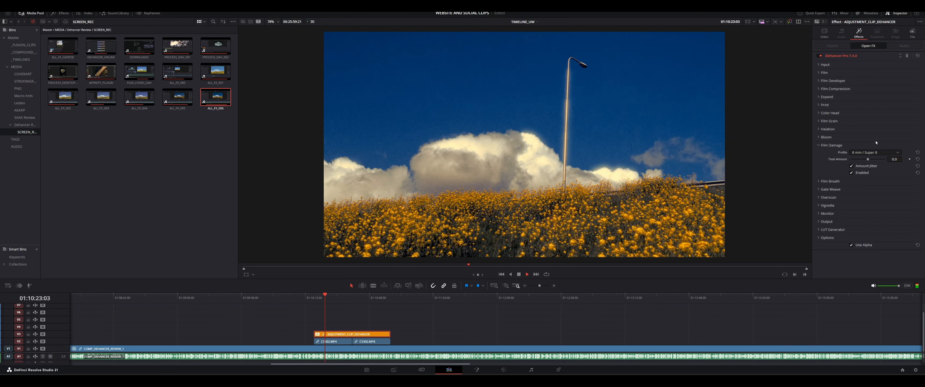
Raise the Film Damage total amount to its maximum and switch its profile to Custom.
{"action": "left_click_drag", "start_coordinate": [868, 159], "coordinate": [892, 161]}
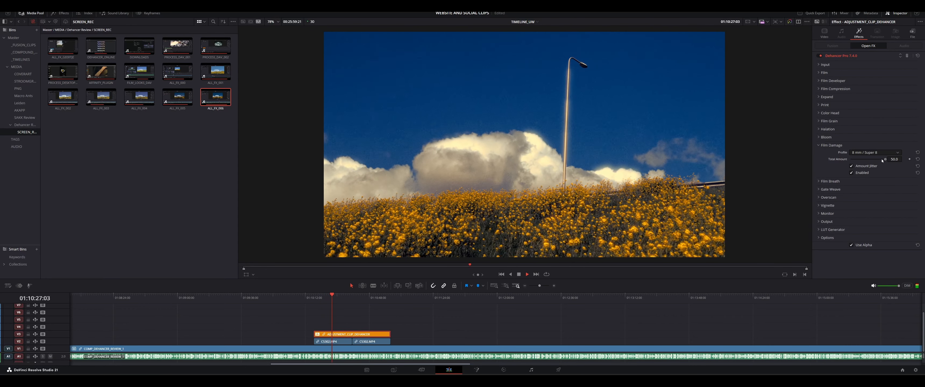
{"action": "left_click", "coordinate": [872, 153]}
{"action": "left_click", "coordinate": [867, 159]}
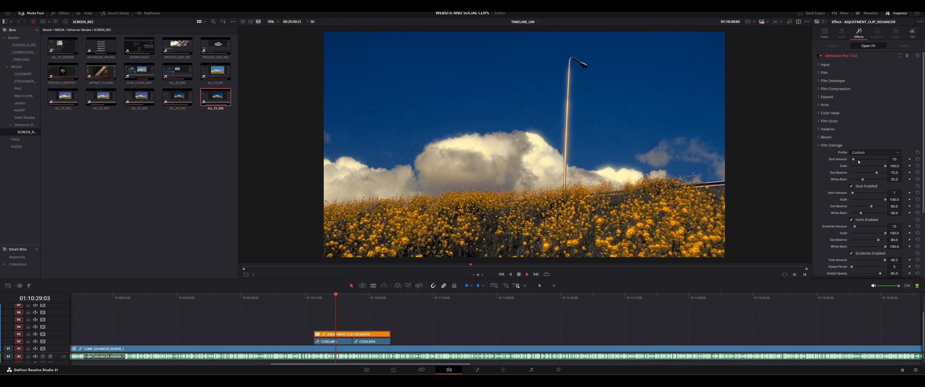
Set Film Damage dust amount to 57, hairs to 41 and scratches to 67, and adjust the dust and hair size and white-black balances.
{"action": "left_click_drag", "start_coordinate": [862, 161], "coordinate": [868, 163]}
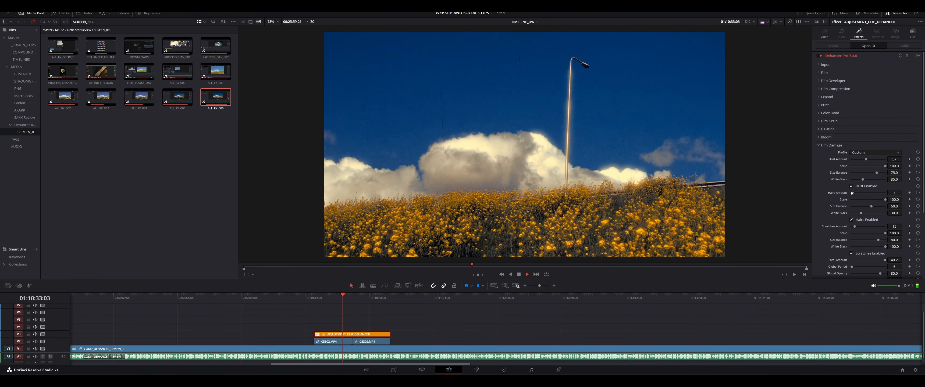
{"action": "mouse_move", "coordinate": [865, 192]}
{"action": "left_mouse_down"}
{"action": "mouse_move", "coordinate": [878, 190]}
{"action": "mouse_move", "coordinate": [876, 197]}
{"action": "left_mouse_up"}
{"action": "scroll", "coordinate": [861, 197], "scroll_direction": "down", "scroll_amount": 1}
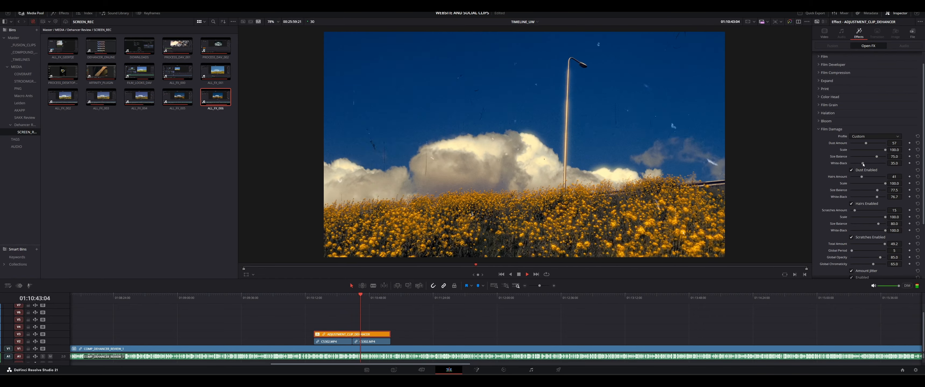
{"action": "left_click_drag", "start_coordinate": [862, 162], "coordinate": [866, 157]}
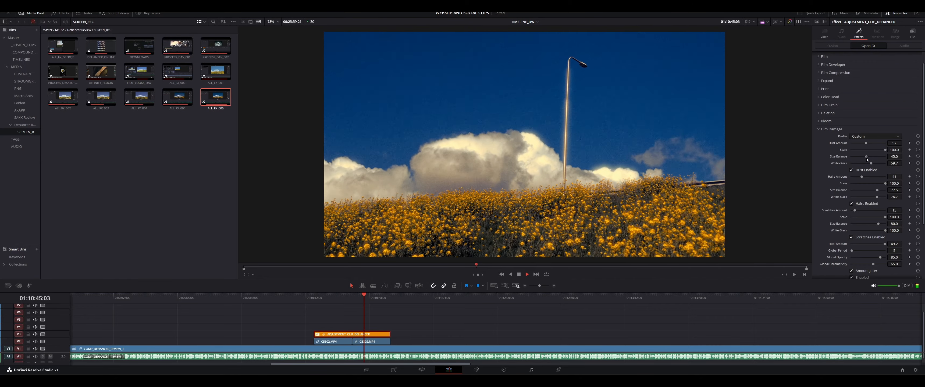
{"action": "scroll", "coordinate": [866, 157], "scroll_direction": "down", "scroll_amount": 1}
{"action": "left_click_drag", "start_coordinate": [861, 196], "coordinate": [877, 198]}
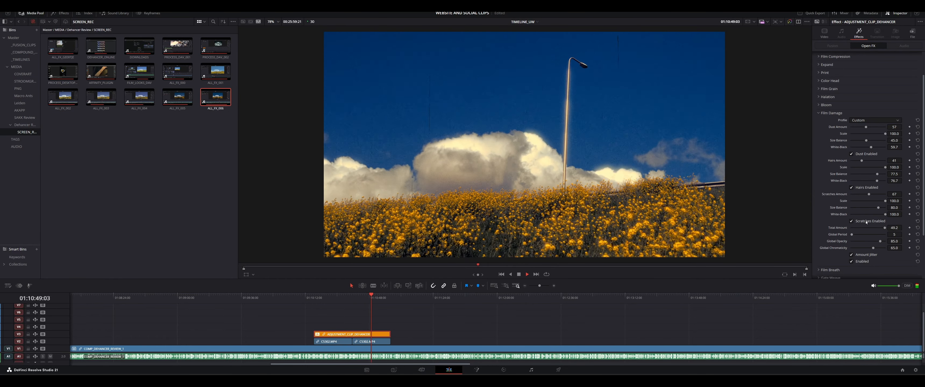
Reduce the Film Damage total amount to about -13.6, set the global period to 60, and lower the global chromaticity and opacity.
{"action": "scroll", "coordinate": [869, 219], "scroll_direction": "down", "scroll_amount": 2}
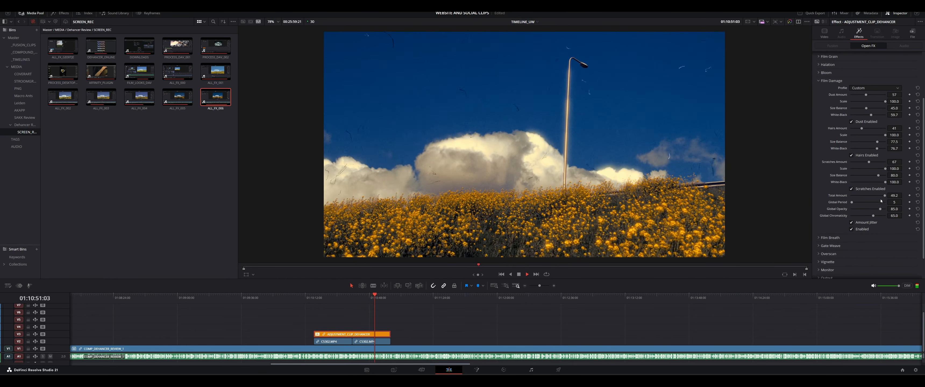
{"action": "mouse_move", "coordinate": [876, 200]}
{"action": "left_mouse_down"}
{"action": "mouse_move", "coordinate": [863, 197]}
{"action": "mouse_move", "coordinate": [867, 203]}
{"action": "left_mouse_up"}
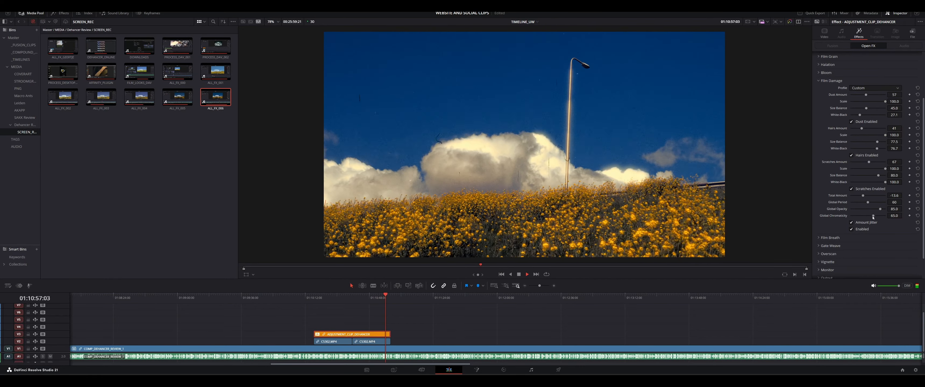
{"action": "left_click", "coordinate": [861, 216]}
{"action": "left_click_drag", "start_coordinate": [865, 210], "coordinate": [857, 209]}
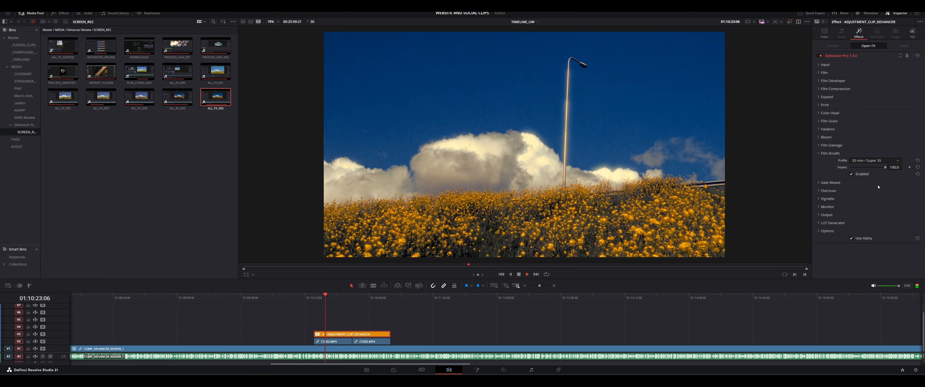
Change the Film Breath profile to 8 mm / Super 8, and switch it to Custom.
{"action": "left_click", "coordinate": [866, 161]}
{"action": "left_click", "coordinate": [864, 175]}
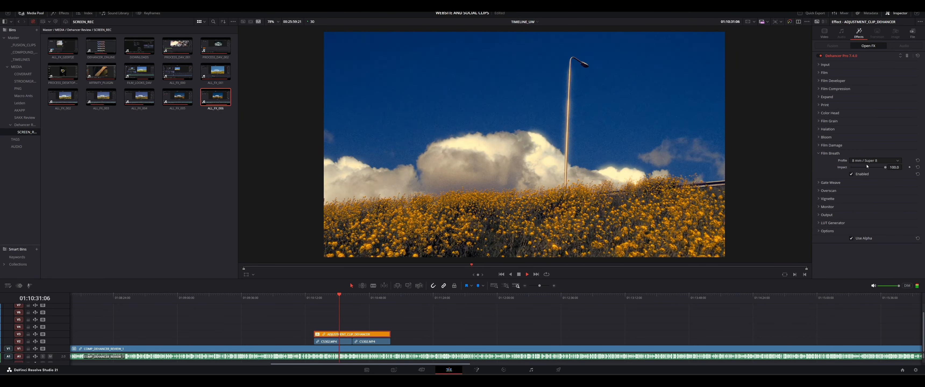
{"action": "left_click", "coordinate": [867, 161]}
{"action": "left_click", "coordinate": [857, 173]}
Adjust the custom Film Breath exposure to about 64 and tonal contrast to about 66, and shorten the period to 2.
{"action": "mouse_move", "coordinate": [858, 173]}
{"action": "left_mouse_down"}
{"action": "mouse_move", "coordinate": [881, 187]}
{"action": "mouse_move", "coordinate": [852, 188]}
{"action": "mouse_move", "coordinate": [878, 171]}
{"action": "mouse_move", "coordinate": [853, 169]}
{"action": "left_mouse_up"}
{"action": "left_click_drag", "start_coordinate": [855, 170], "coordinate": [852, 171]}
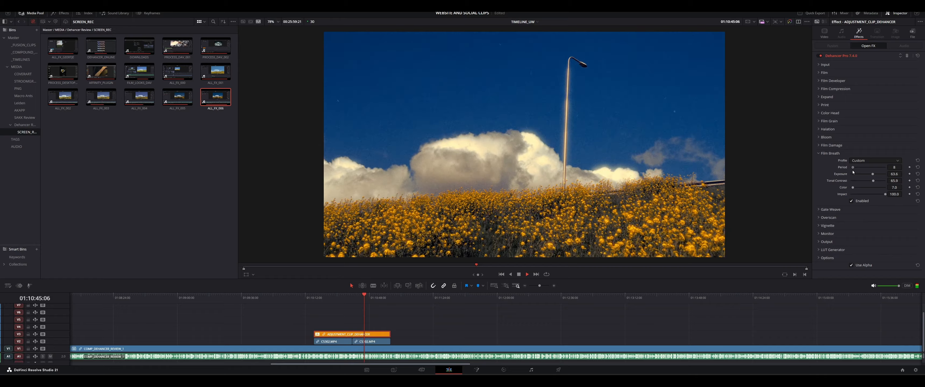
{"action": "left_click_drag", "start_coordinate": [853, 170], "coordinate": [851, 171]}
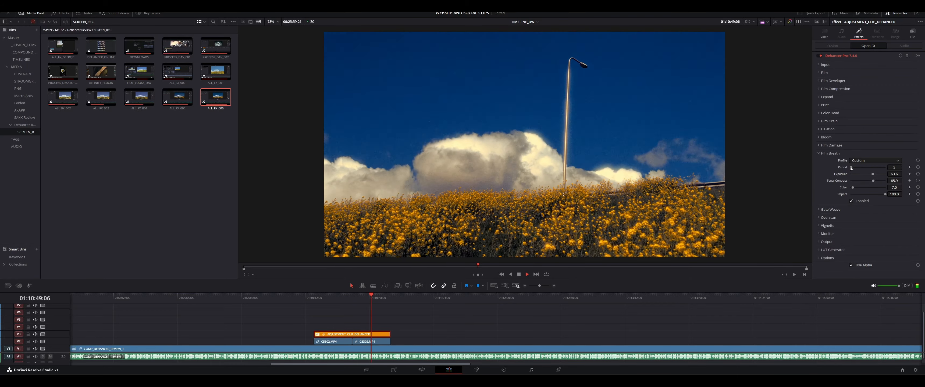
{"action": "left_click_drag", "start_coordinate": [848, 168], "coordinate": [895, 167]}
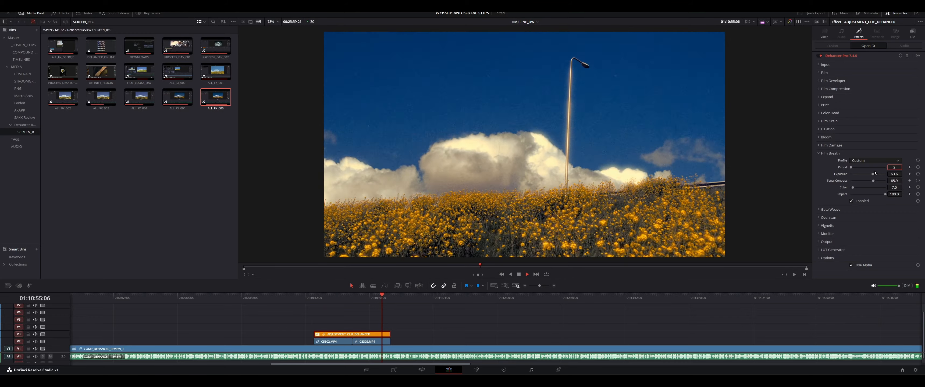
{"action": "left_click_drag", "start_coordinate": [892, 167], "coordinate": [894, 165]}
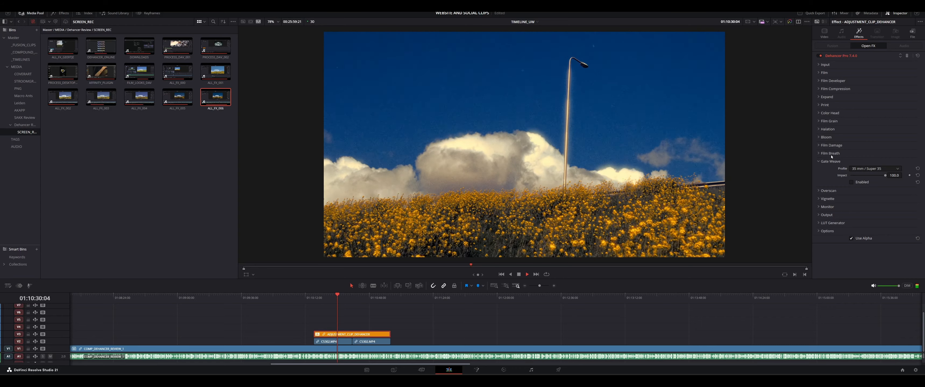
Enable Gate Weave, apply the 8 mm / Super 8 profile, and switch the profile to Custom.
{"action": "left_click", "coordinate": [858, 182]}
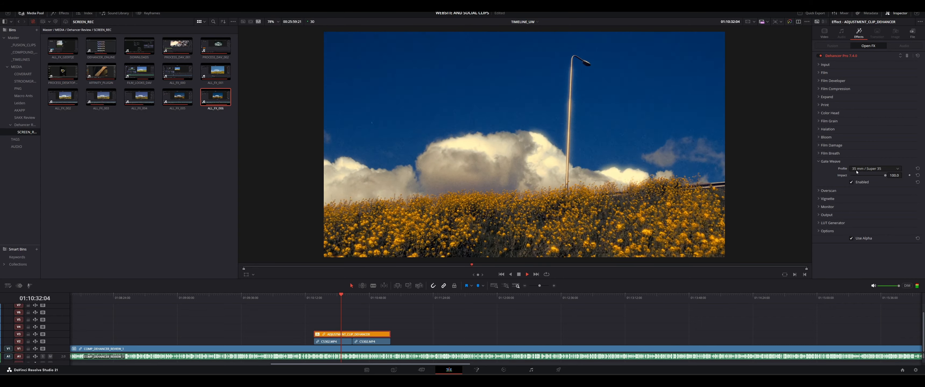
{"action": "left_click", "coordinate": [874, 168]}
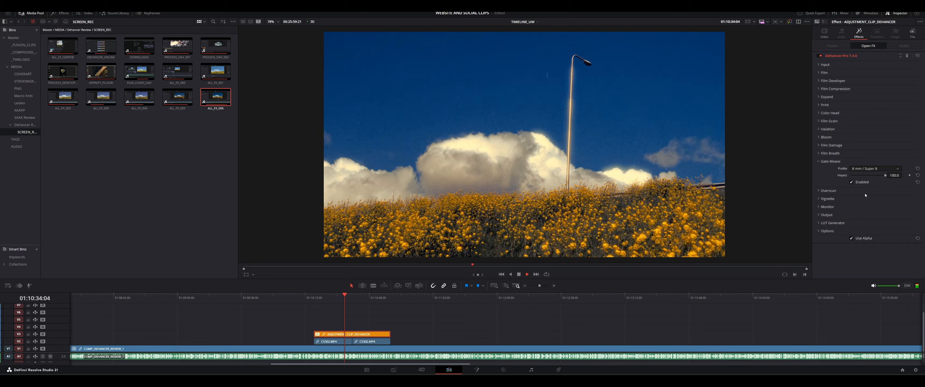
{"action": "left_click", "coordinate": [860, 169]}
{"action": "left_click", "coordinate": [860, 176]}
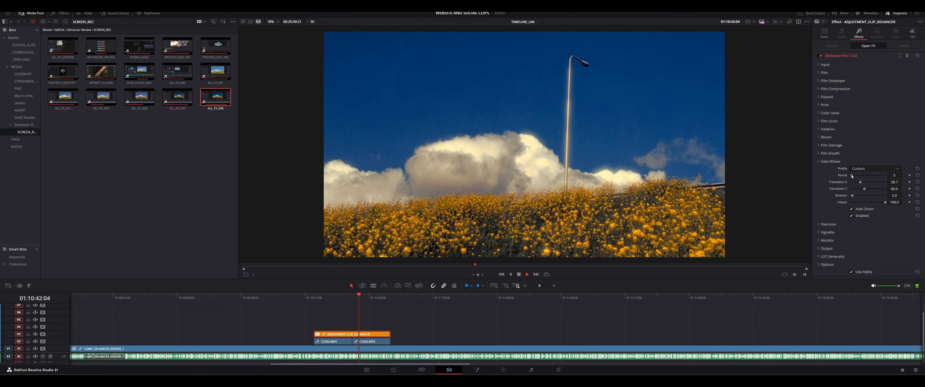
Set the custom Gate Weave period to 1, raise translation Y to about 69, and adjust the rotation amount.
{"action": "left_click_drag", "start_coordinate": [854, 197], "coordinate": [882, 195]}
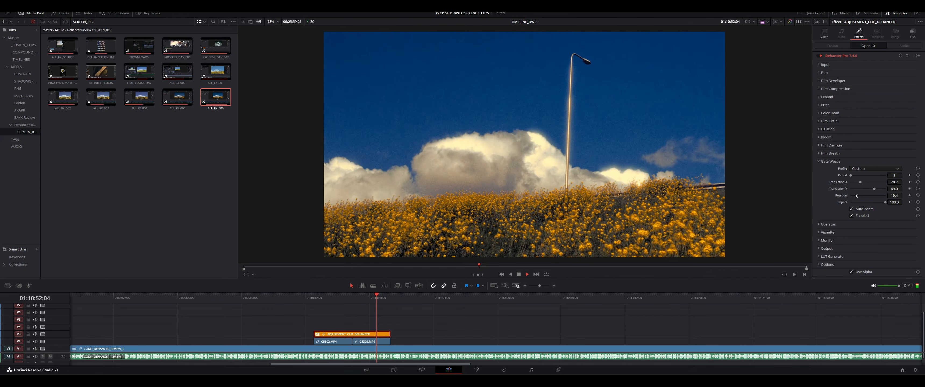
{"action": "left_click_drag", "start_coordinate": [851, 200], "coordinate": [848, 200]}
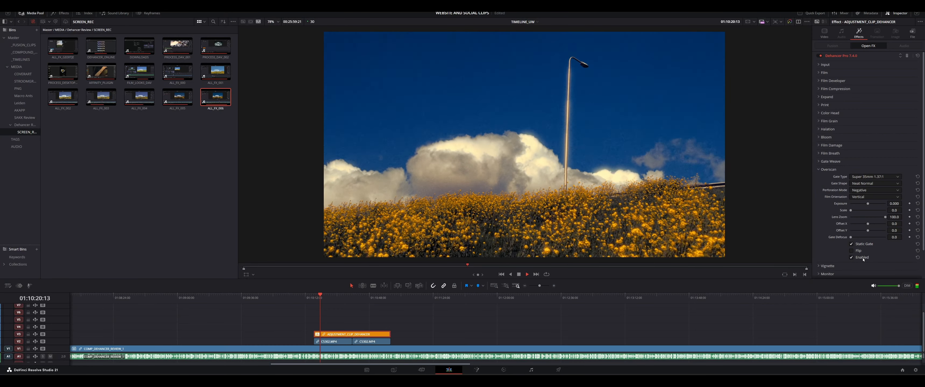
Enable Overscan and try the Standard 16mm 1.37:1 and Super 8mm 1.33:1 gate types.
{"action": "left_click", "coordinate": [863, 258]}
{"action": "left_click", "coordinate": [879, 178]}
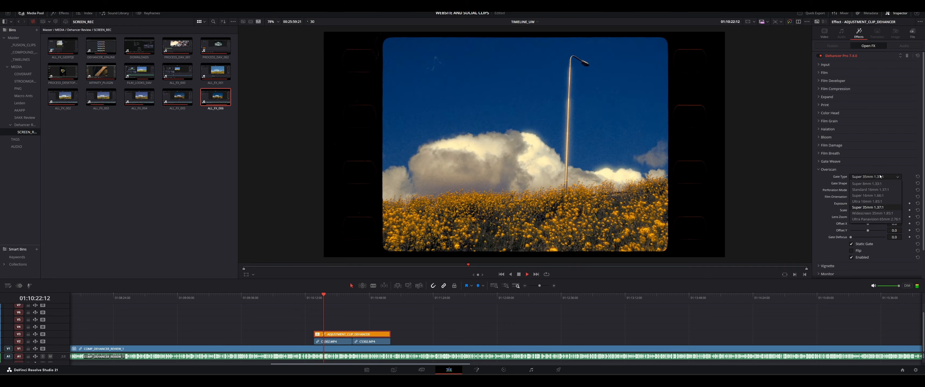
{"action": "left_click", "coordinate": [871, 192]}
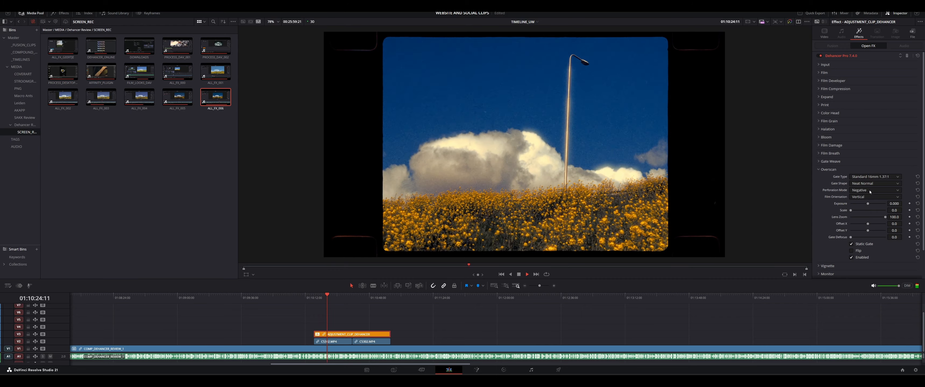
{"action": "left_click", "coordinate": [876, 176]}
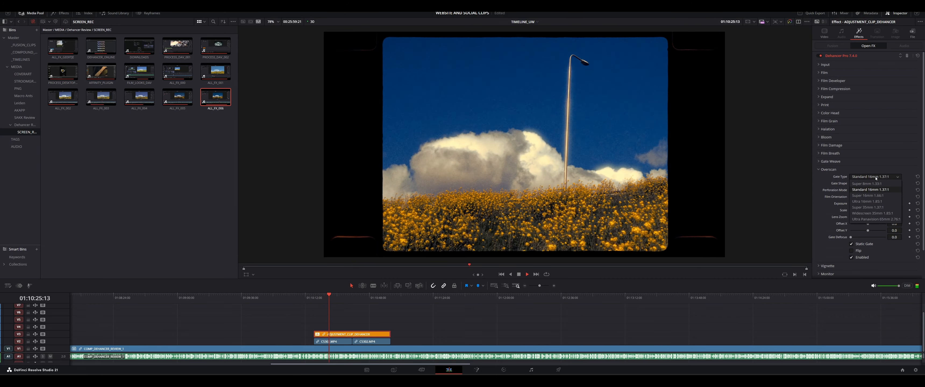
{"action": "left_click", "coordinate": [863, 183]}
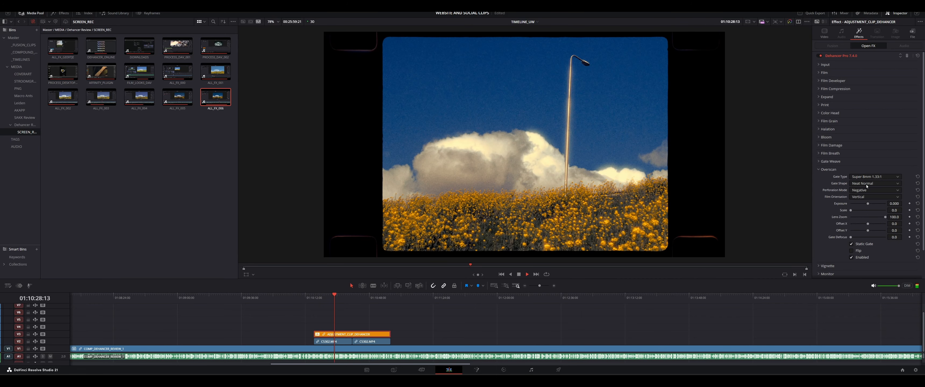
Preview the Ultra Panavision 65mm gate type for Overscan, and set the gate type to Widescreen 35mm 1.85:1.
{"action": "left_click", "coordinate": [869, 177]}
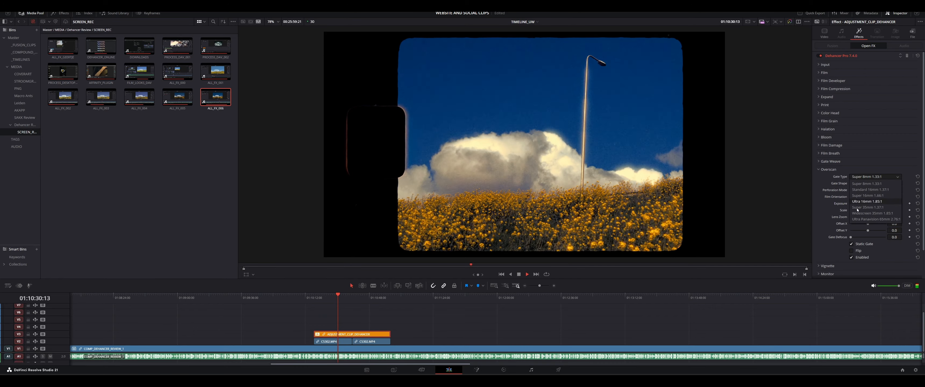
{"action": "left_click", "coordinate": [860, 217]}
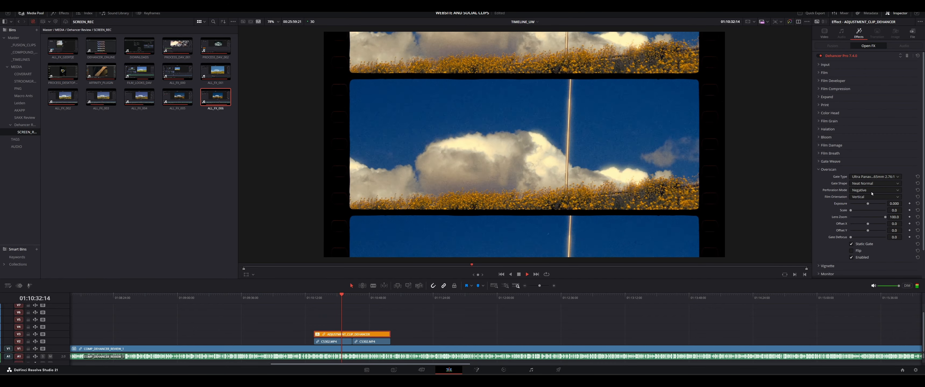
{"action": "left_click", "coordinate": [876, 177]}
{"action": "left_click", "coordinate": [869, 212]}
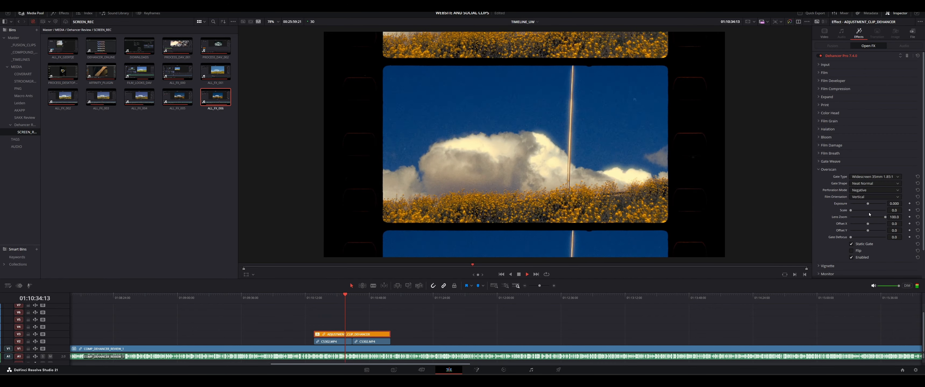
Try the Positive perforation mode for Overscan and return it to Negative.
{"action": "left_click", "coordinate": [866, 191]}
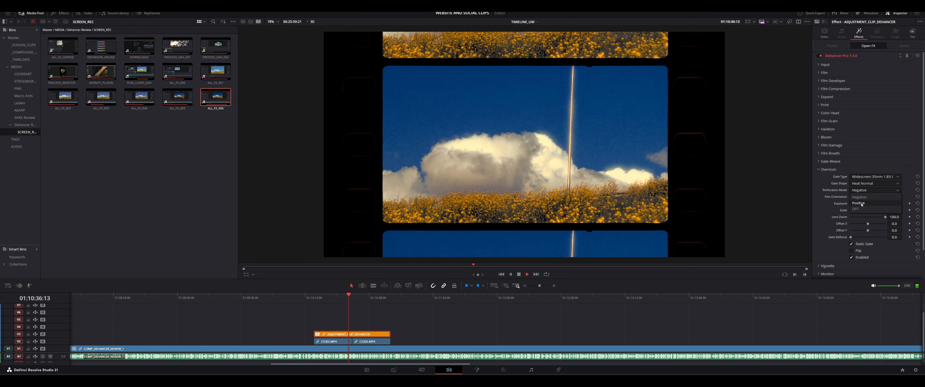
{"action": "left_click", "coordinate": [866, 196]}
{"action": "left_click", "coordinate": [866, 191]}
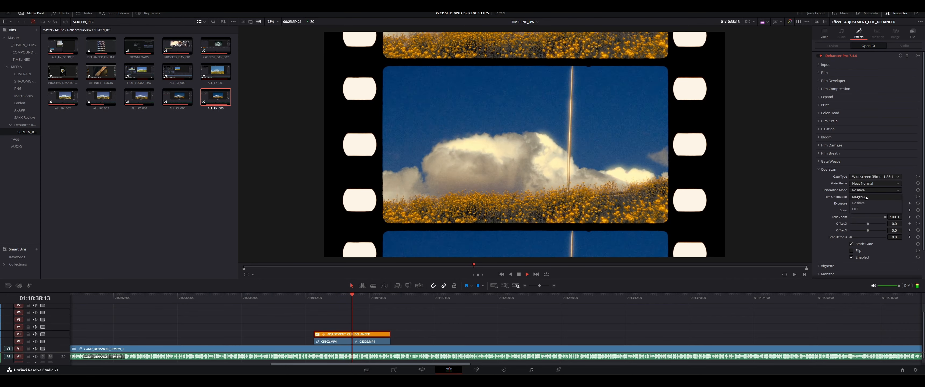
{"action": "left_click", "coordinate": [861, 198]}
Raise the Overscan exposure to about 0.7 and the scale to about 16, and adjust the horizontal offset.
{"action": "left_click_drag", "start_coordinate": [866, 205], "coordinate": [861, 212]}
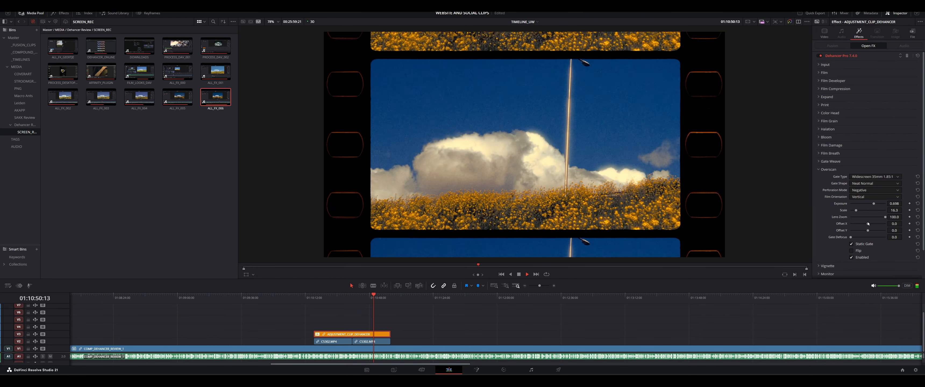
{"action": "left_click_drag", "start_coordinate": [880, 225], "coordinate": [878, 222]}
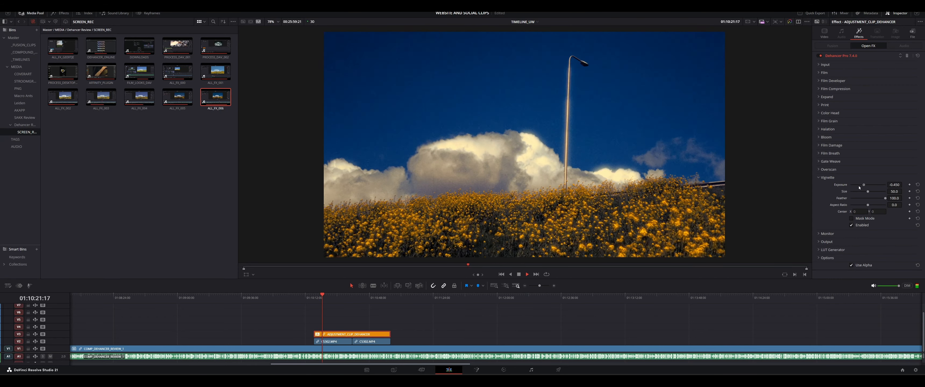
Set the Vignette exposure to about -1.19, size to about 95, feather to about 39 and aspect ratio to about -64.
{"action": "left_click_drag", "start_coordinate": [858, 187], "coordinate": [866, 201]}
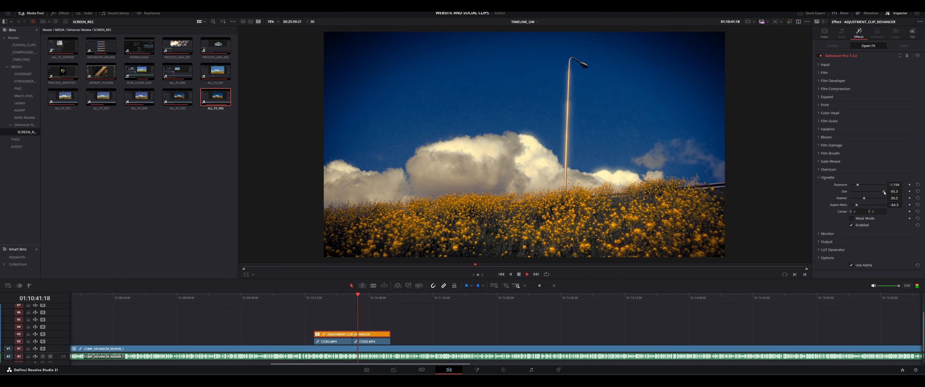
Raise the Vignette size to 100 and fine-tune its exposure.
{"action": "left_click_drag", "start_coordinate": [881, 192], "coordinate": [888, 193]}
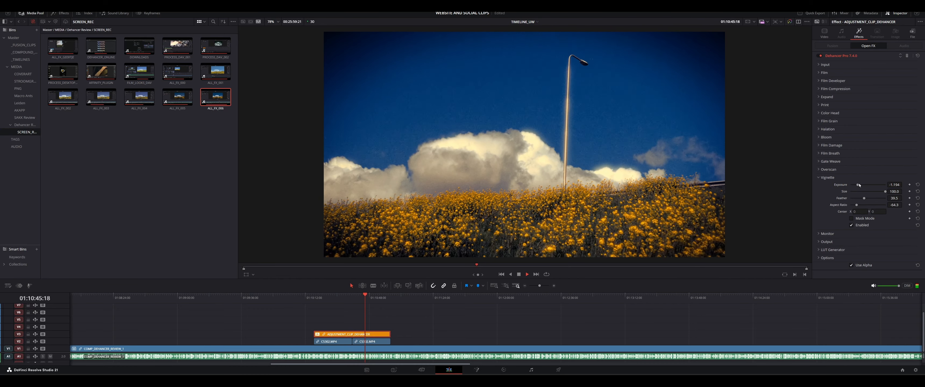
{"action": "left_click_drag", "start_coordinate": [861, 184], "coordinate": [862, 184]}
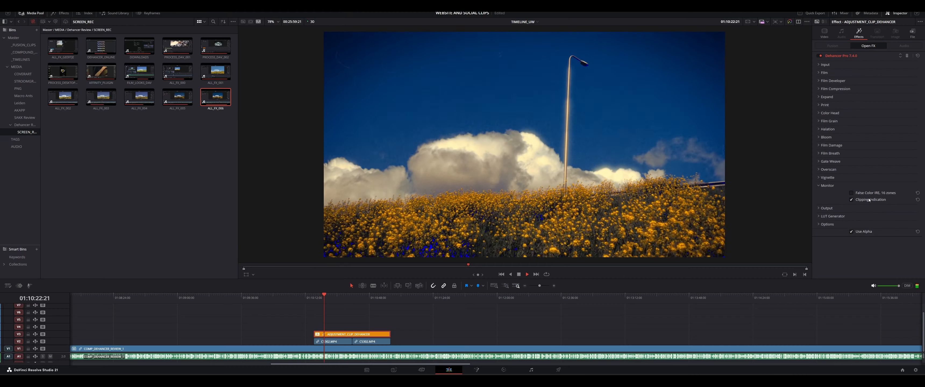
Preview the False Color IRE overlay and the Clipping Indication in the Monitor settings.
{"action": "left_click", "coordinate": [873, 194]}
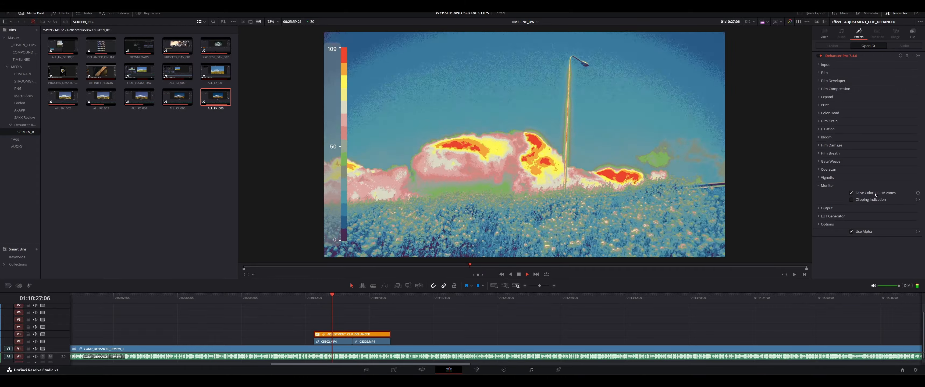
{"action": "left_click", "coordinate": [870, 200]}
{"action": "left_click", "coordinate": [834, 186]}
Try the Output Total Impact at 0, raise it again, and open the LUT Generator settings.
{"action": "left_click", "coordinate": [831, 193]}
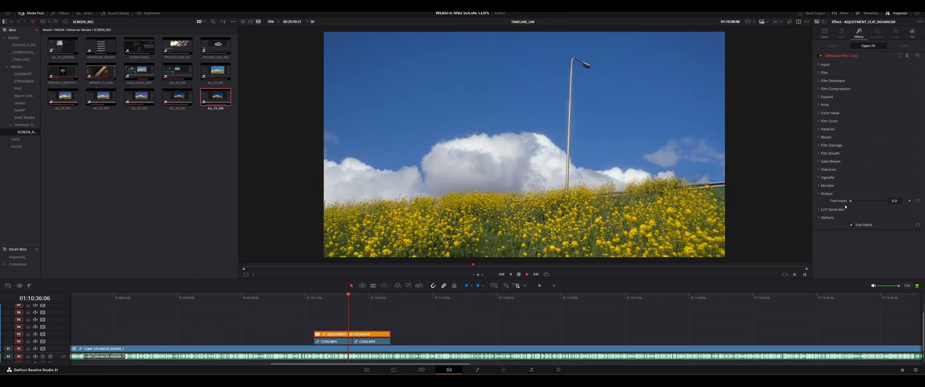
{"action": "left_click_drag", "start_coordinate": [871, 206], "coordinate": [896, 206]}
{"action": "left_click", "coordinate": [831, 209]}
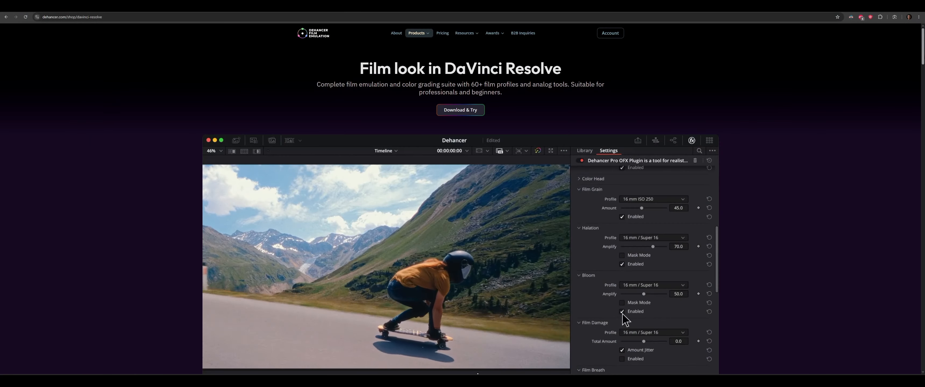
Switch to the browser and look through Dehancer's DaVinci Resolve product page down to the FAQ, returning to its beginning.
{"action": "scroll", "coordinate": [924, 55], "scroll_direction": "down", "scroll_amount": 5}
{"action": "scroll", "coordinate": [923, 55], "scroll_direction": "down", "scroll_amount": 15}
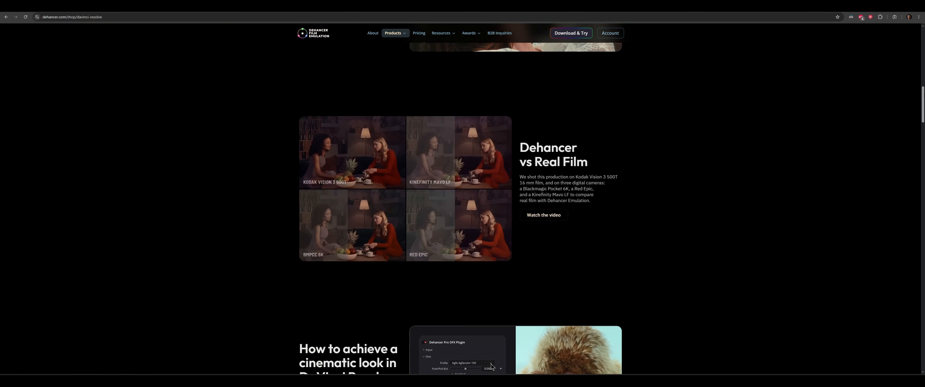
{"action": "scroll", "coordinate": [461, 199], "scroll_direction": "down", "scroll_amount": 17}
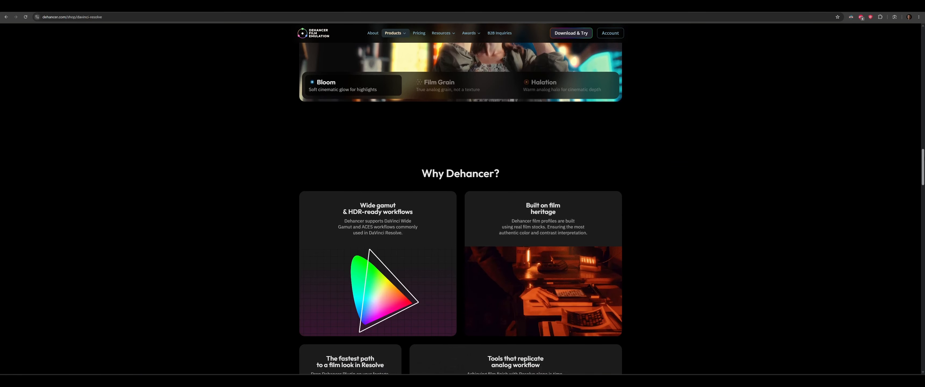
{"action": "scroll", "coordinate": [461, 199], "scroll_direction": "down", "scroll_amount": 11}
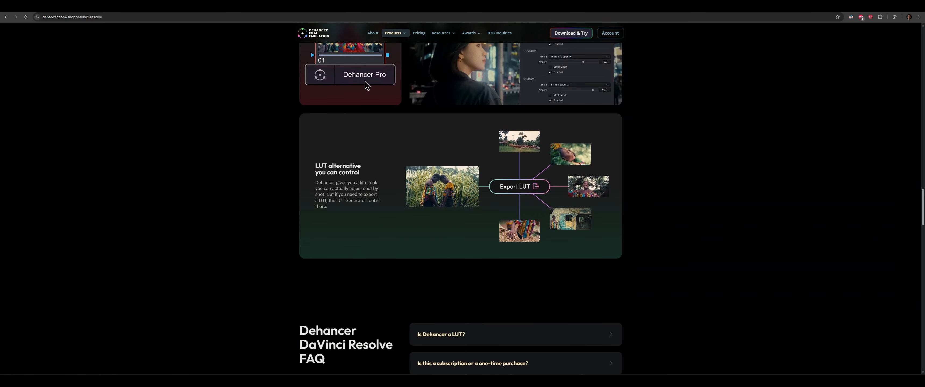
{"action": "left_click_drag", "start_coordinate": [923, 222], "coordinate": [919, 29]}
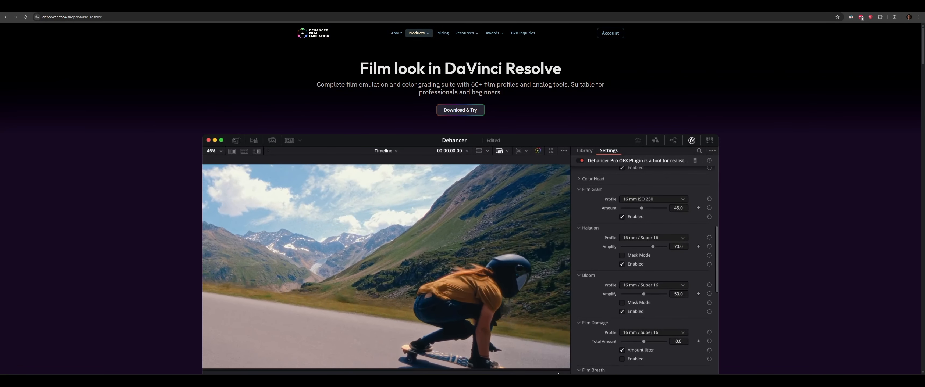
View the Dehancer product pages for Final Cut, After Effects & Premiere Pro, Baselight and the Photoshop, Lightroom, Capture One and Affinity Photo plugin.
{"action": "mouse_move", "coordinate": [416, 33]}
{"action": "left_click", "coordinate": [403, 68]}
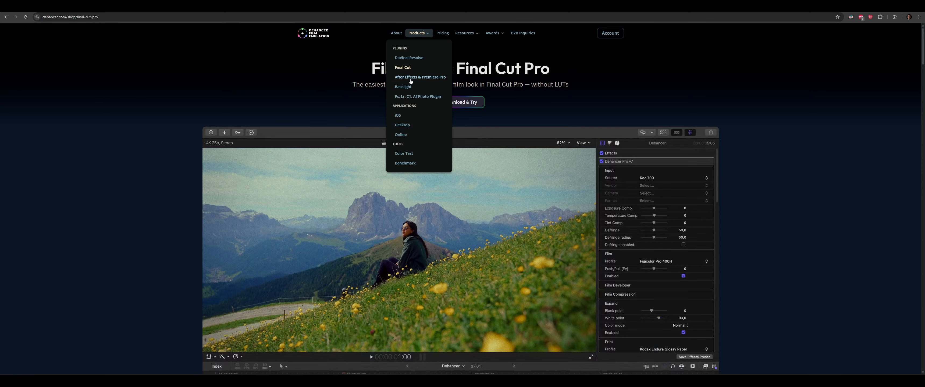
{"action": "left_click", "coordinate": [412, 77]}
{"action": "scroll", "coordinate": [834, 142], "scroll_direction": "down", "scroll_amount": 1}
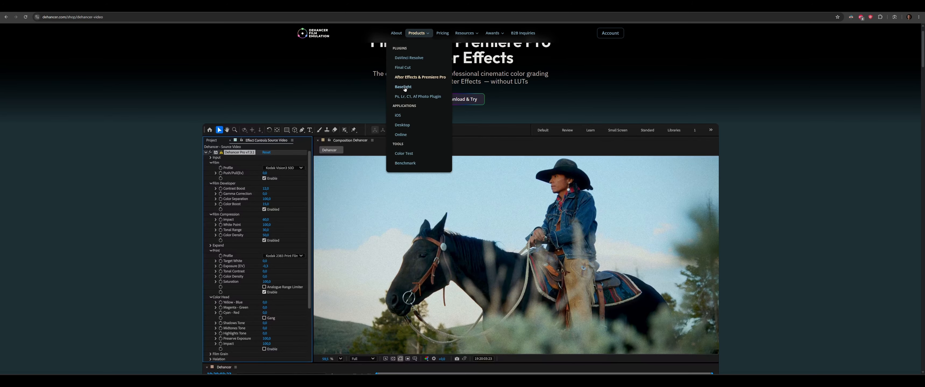
{"action": "left_click", "coordinate": [403, 87]}
{"action": "scroll", "coordinate": [885, 165], "scroll_direction": "down", "scroll_amount": 3}
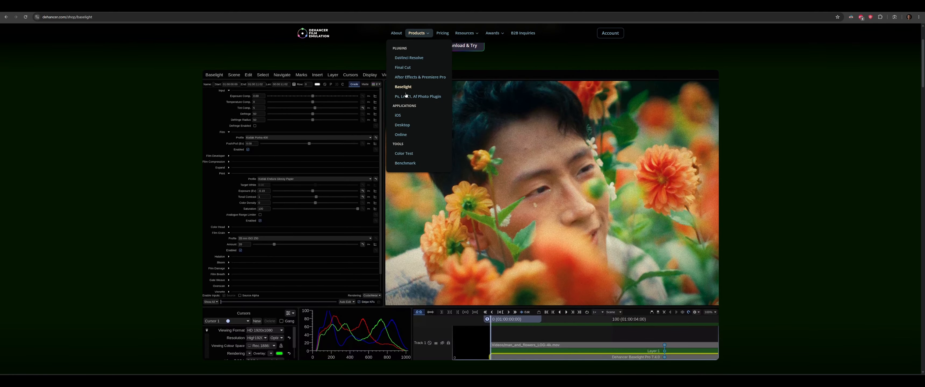
{"action": "left_click", "coordinate": [406, 97]}
{"action": "scroll", "coordinate": [816, 119], "scroll_direction": "down", "scroll_amount": 3}
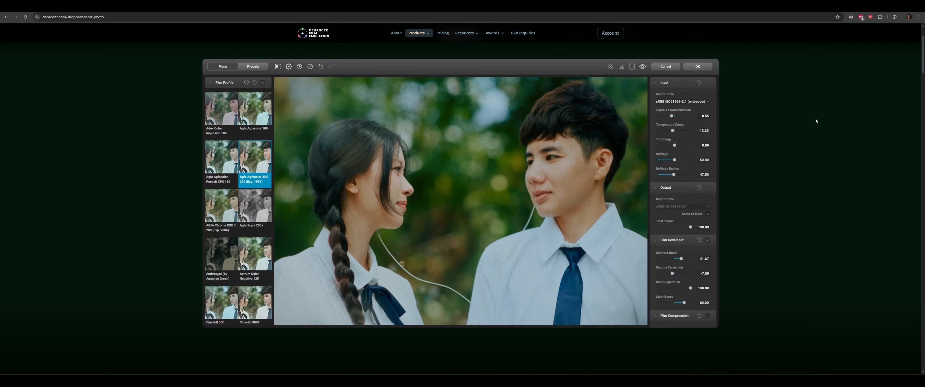